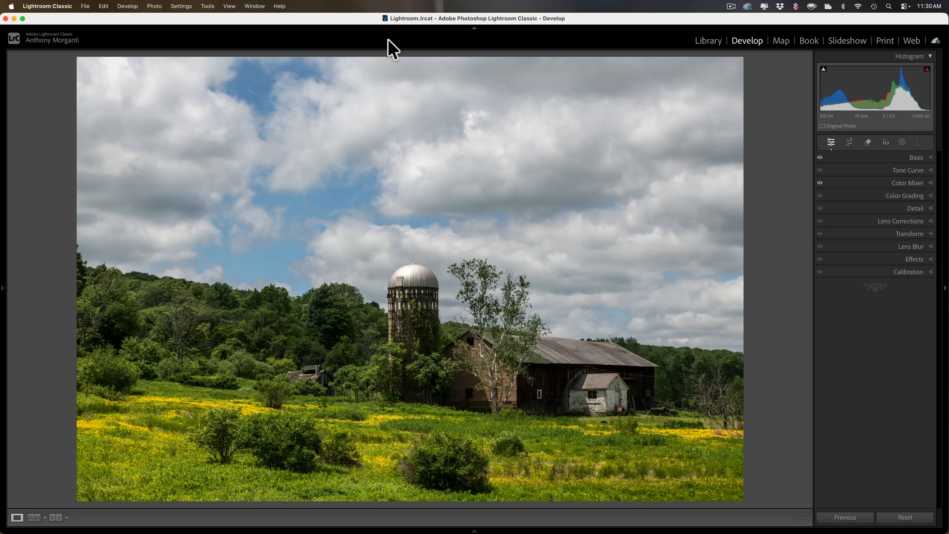
# - Create a Landscape mask that selects only the Vegetation in the photo
pyautogui.click(902, 142)
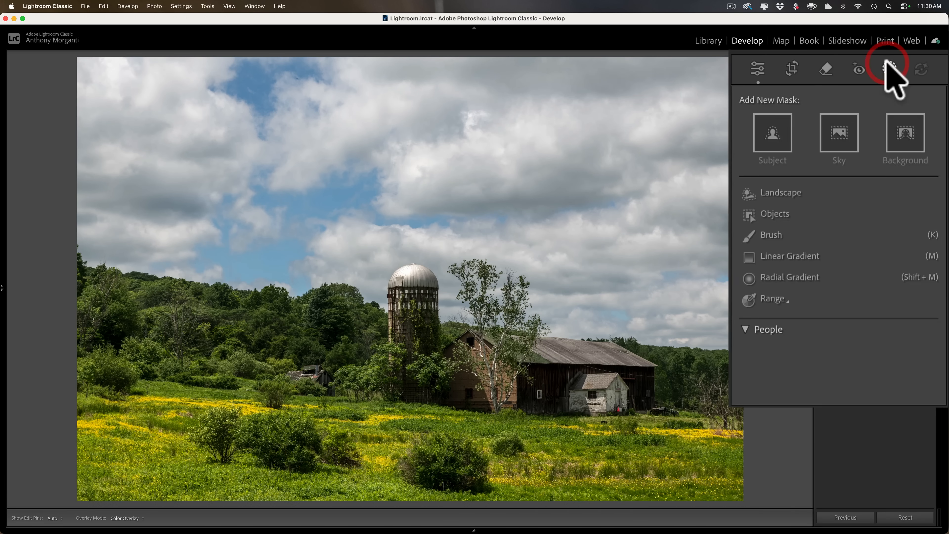
pyautogui.click(780, 192)
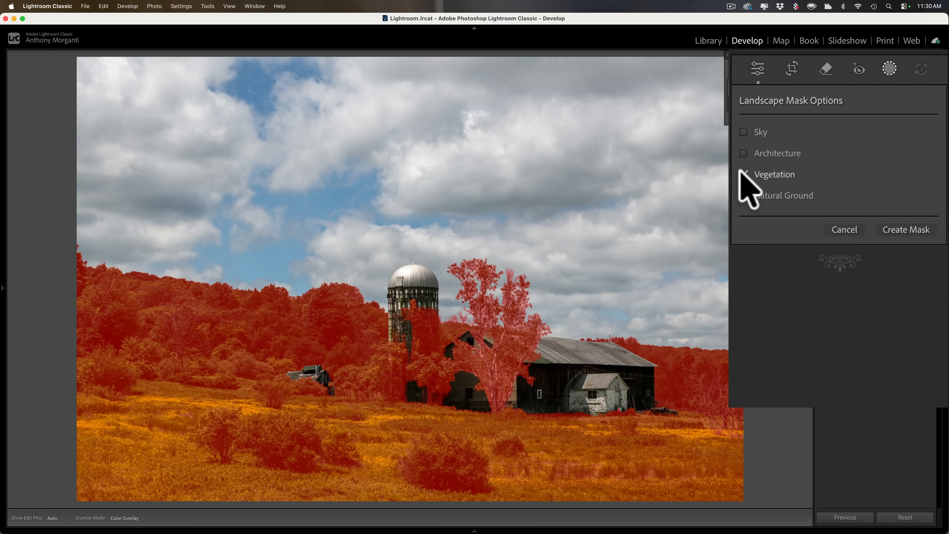
pyautogui.click(895, 228)
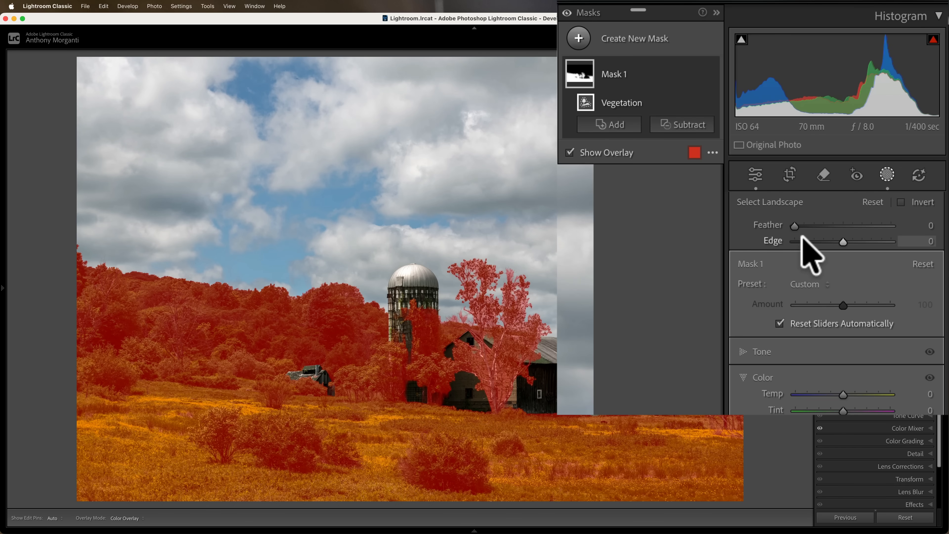
# - Display the vegetation mask as White on Black and try its Edge at 38 and -13
pyautogui.click(712, 152)
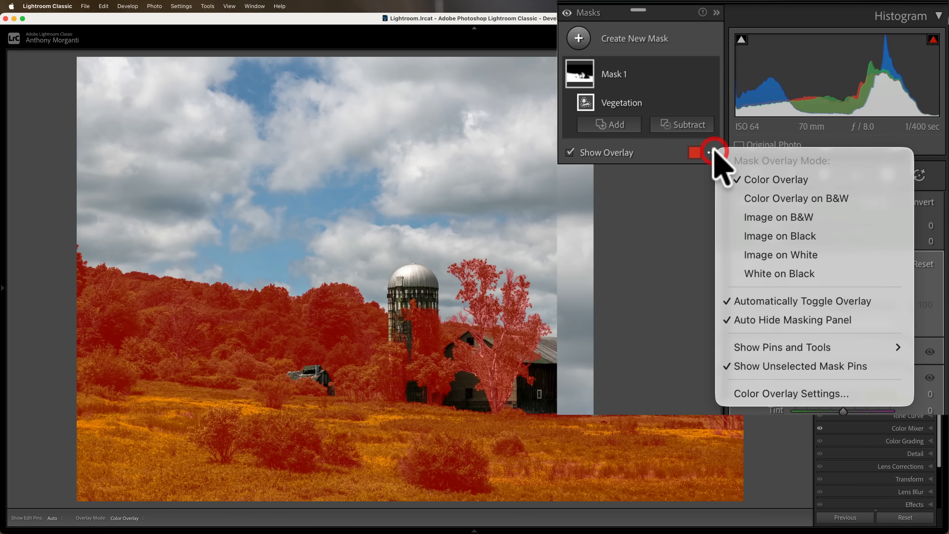
pyautogui.click(748, 276)
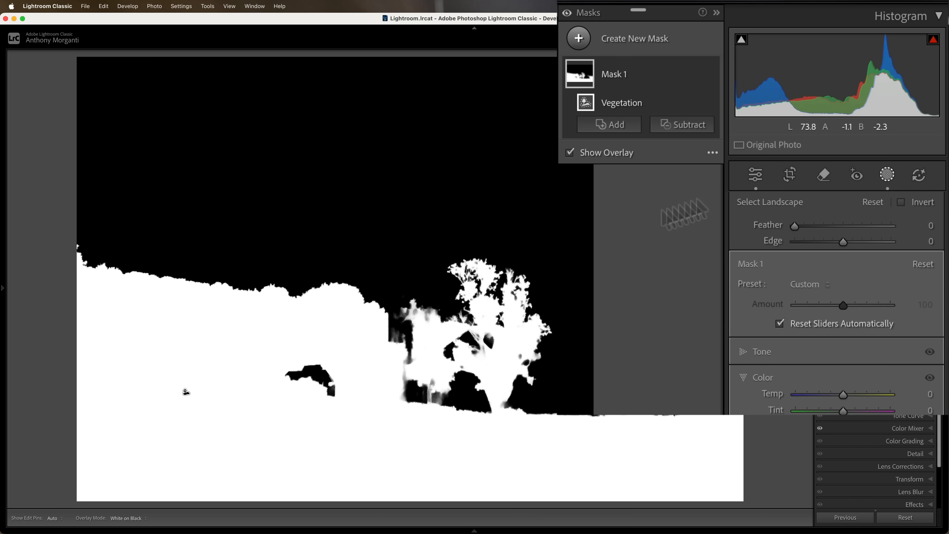
pyautogui.moveTo(794, 225); pyautogui.dragTo(805, 227)
pyautogui.moveTo(858, 169)
pyautogui.mouseDown()
pyautogui.moveTo(875, 170)
pyautogui.moveTo(846, 169)
pyautogui.mouseUp()
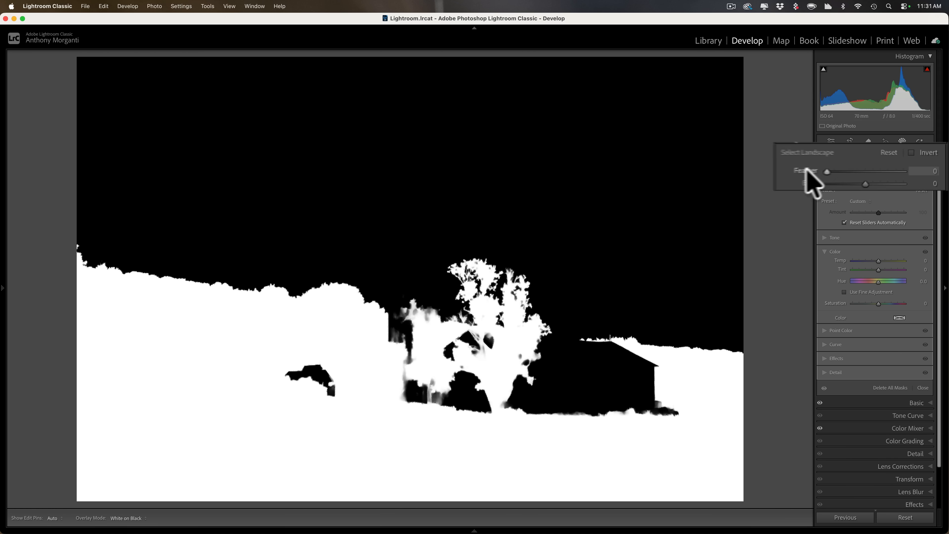
pyautogui.moveTo(788, 171); pyautogui.dragTo(879, 188)
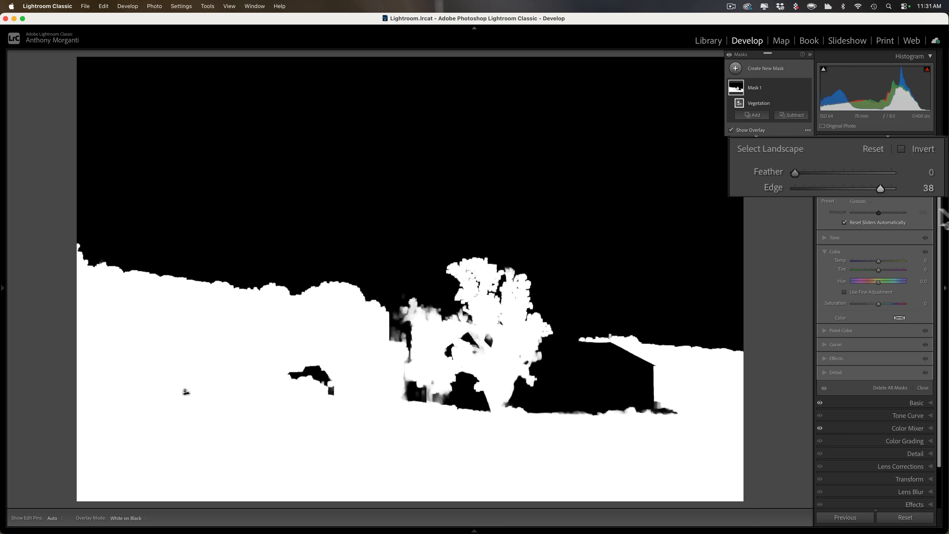
pyautogui.moveTo(879, 188); pyautogui.dragTo(831, 188)
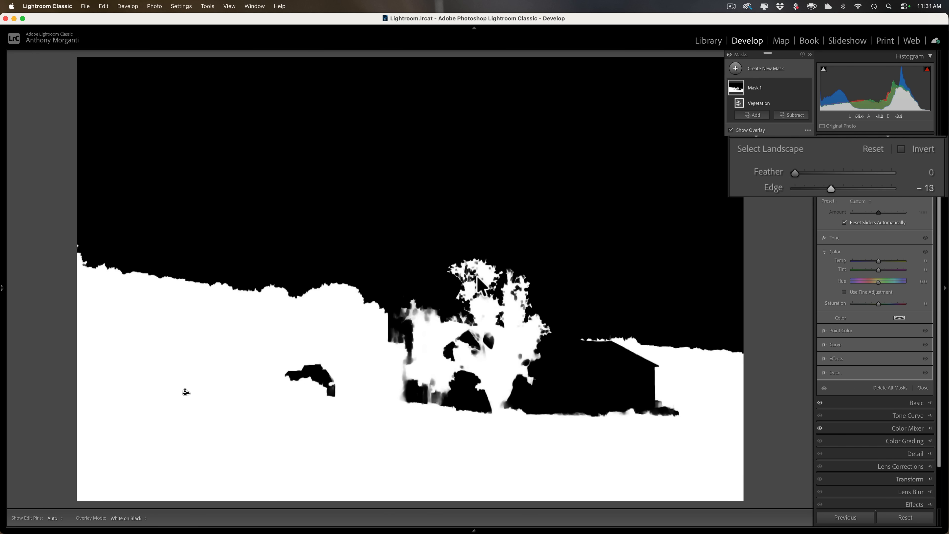
# - Reset the vegetation mask's Edge and Feather to 0 and return the overlay mode to Color Overlay
pyautogui.moveTo(830, 188)
pyautogui.mouseDown()
pyautogui.moveTo(867, 187)
pyautogui.moveTo(789, 188)
pyautogui.moveTo(842, 188)
pyautogui.mouseUp()
pyautogui.click(842, 188)
pyautogui.doubleClick(796, 173)
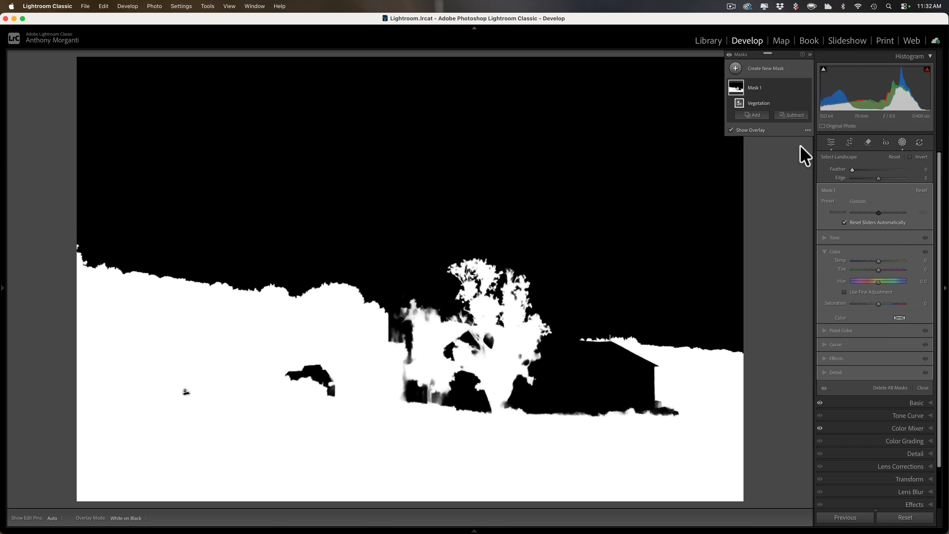
pyautogui.click(806, 131)
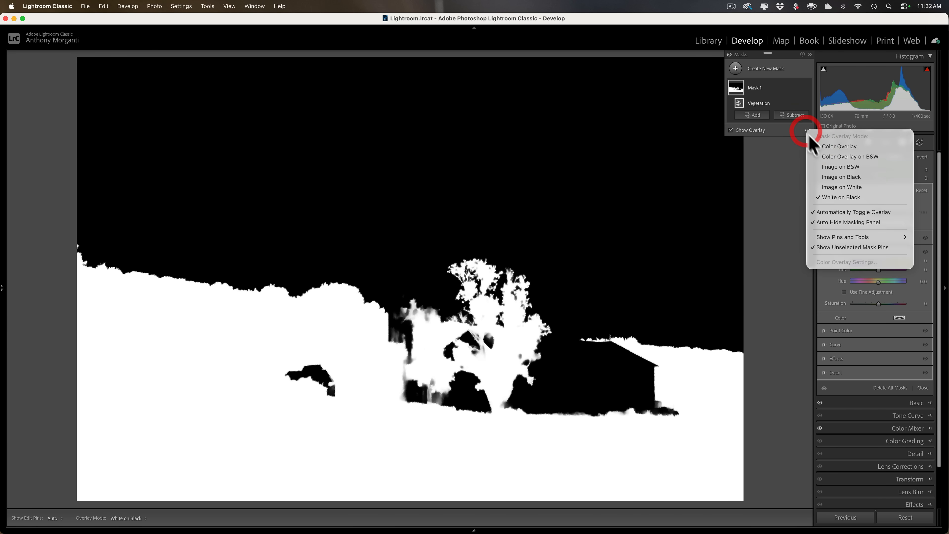
pyautogui.click(821, 145)
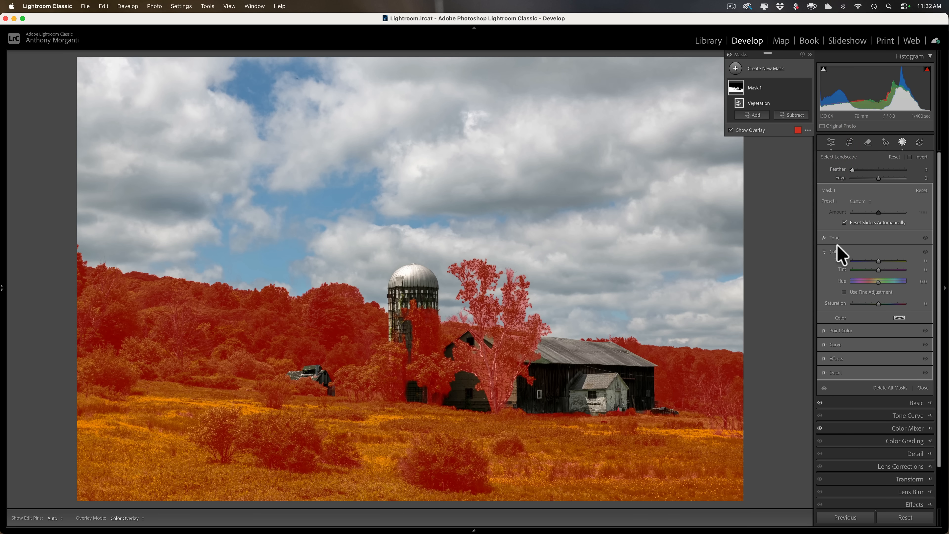
# - Raise the vegetation mask's Exposure to 1.15 and refine its boundary around the tree with Feather 33 and Edge -50
pyautogui.click(825, 239)
pyautogui.moveTo(878, 247); pyautogui.dragTo(885, 254)
pyautogui.click(619, 256)
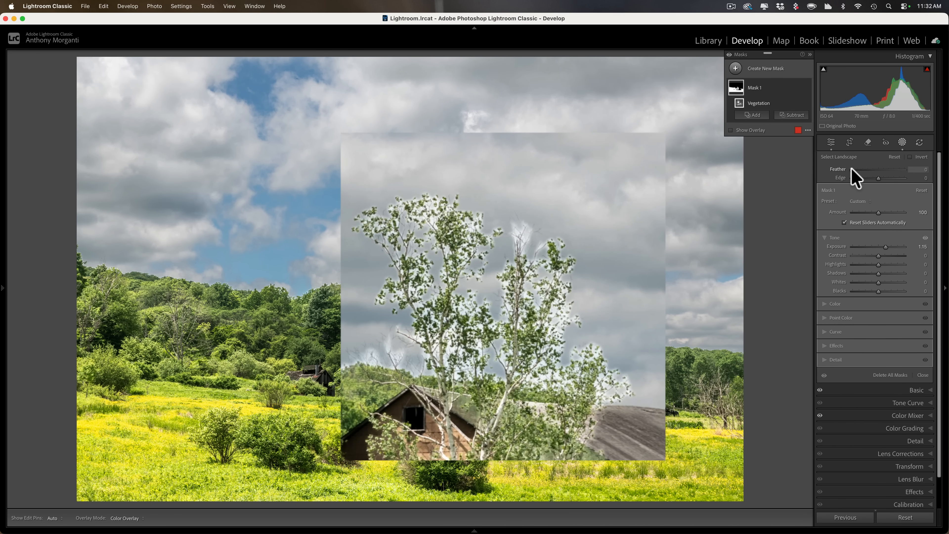
pyautogui.moveTo(851, 169); pyautogui.dragTo(873, 179)
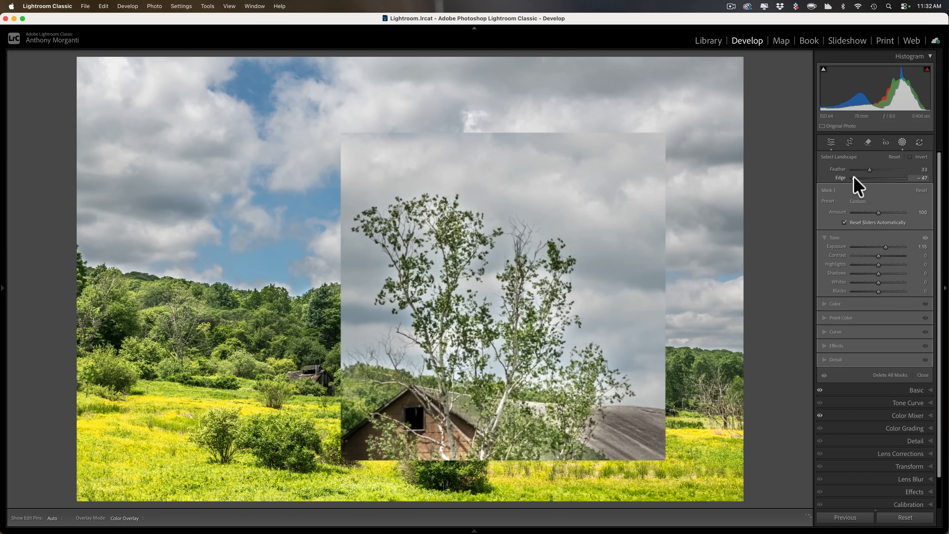
pyautogui.moveTo(848, 177); pyautogui.dragTo(848, 178)
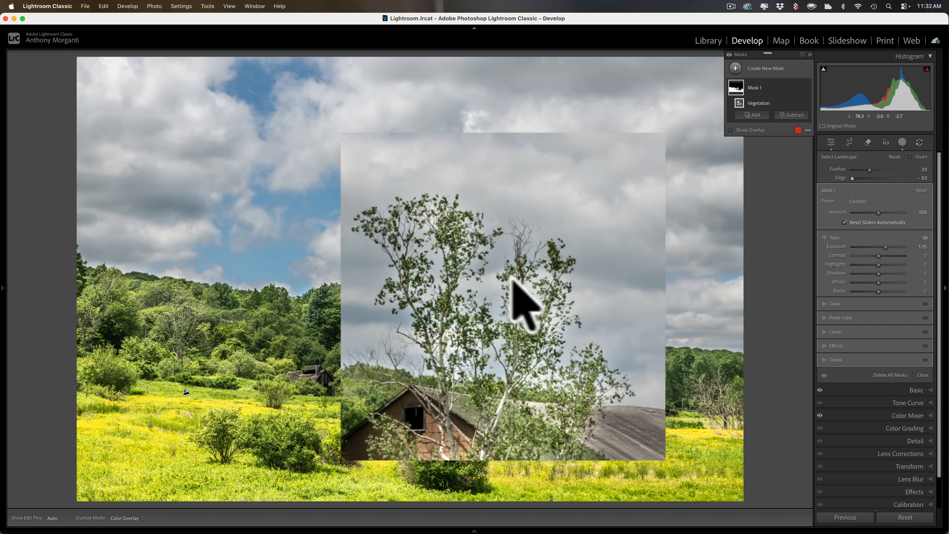
# - Set the vegetation mask's Exposure to 0.45 and Saturation to 35, and close masking
pyautogui.moveTo(886, 247); pyautogui.dragTo(880, 247)
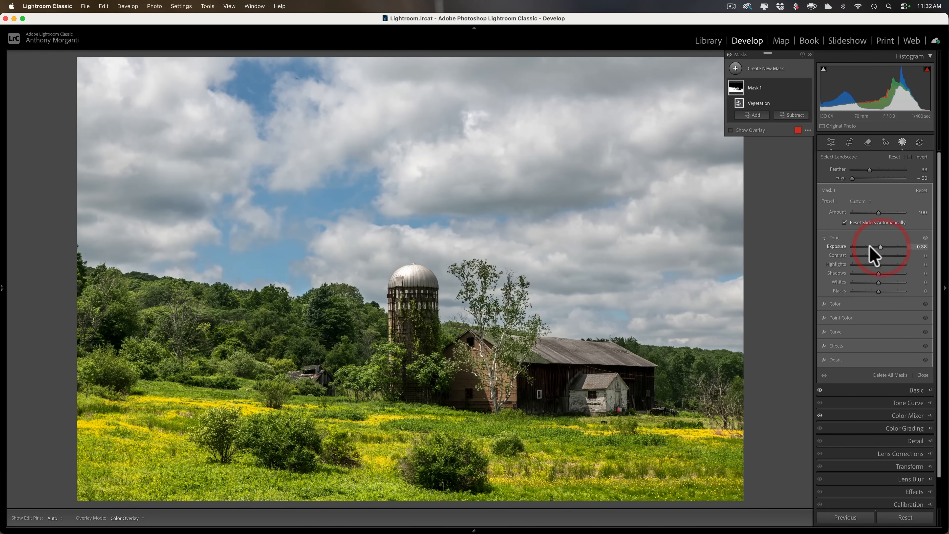
pyautogui.click(832, 304)
pyautogui.moveTo(880, 303); pyautogui.dragTo(887, 303)
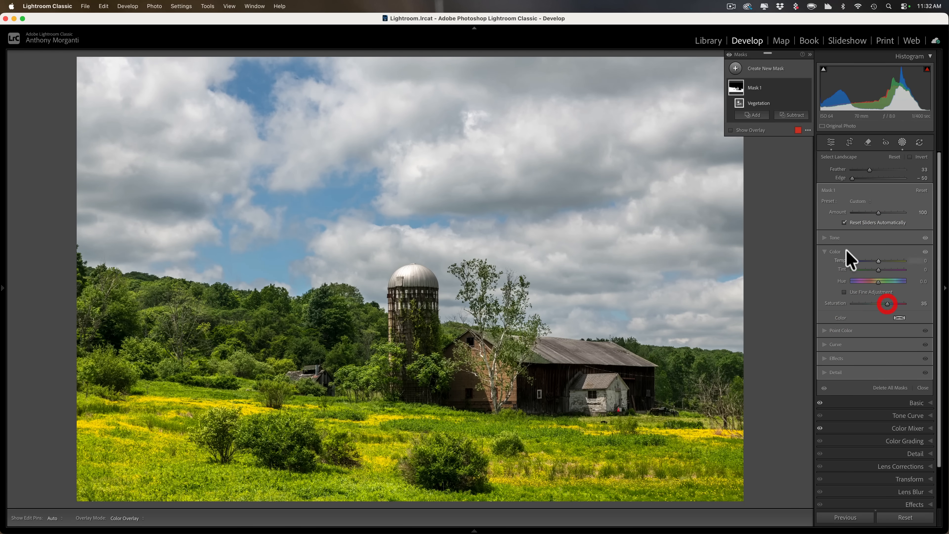
pyautogui.click(824, 238)
pyautogui.moveTo(881, 248); pyautogui.dragTo(882, 249)
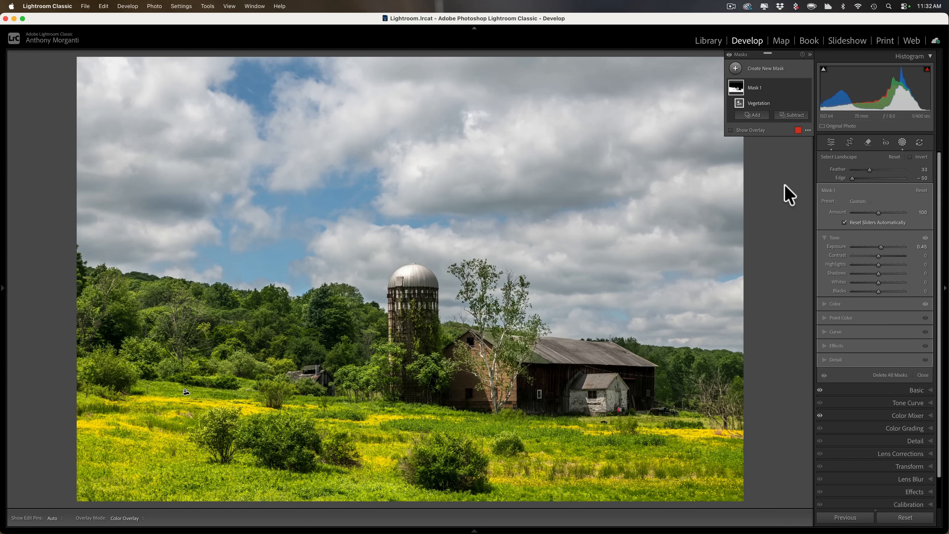
pyautogui.click(902, 142)
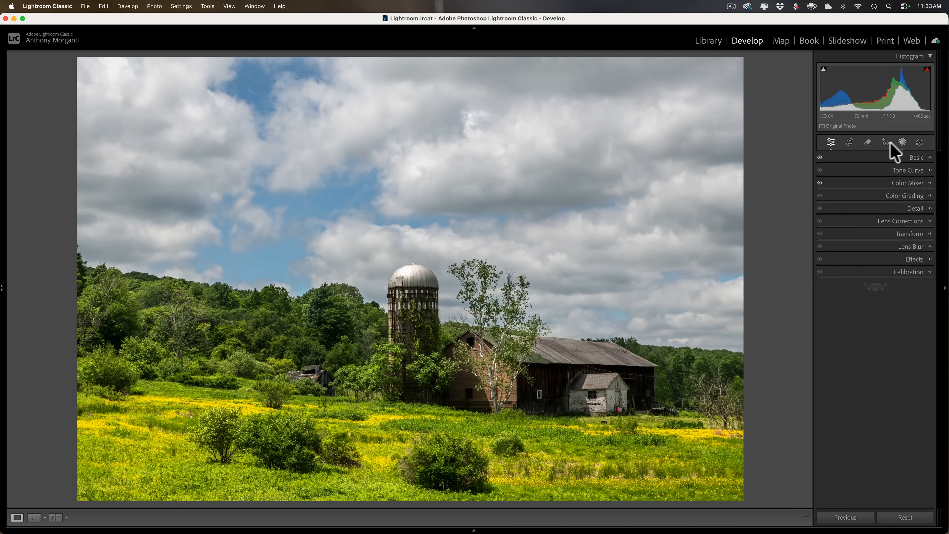
# - Crop the photo tighter around the barn and silo at the original aspect ratio, and set the crop mask to 50% opacity
pyautogui.click(850, 143)
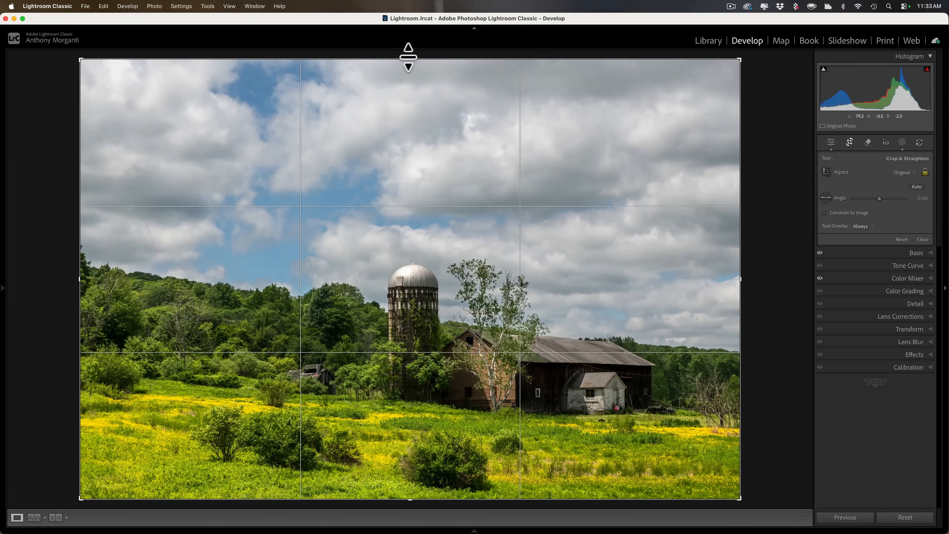
pyautogui.moveTo(409, 57); pyautogui.dragTo(406, 116)
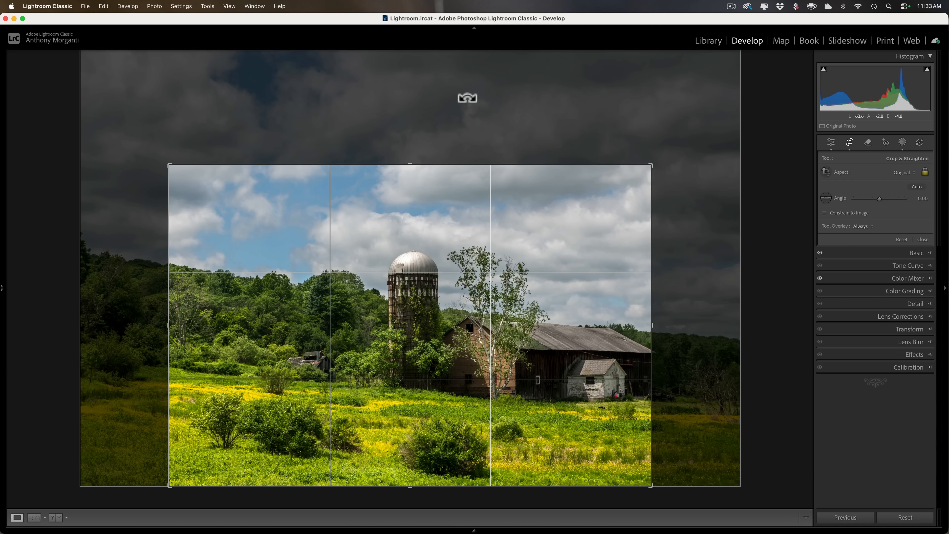
pyautogui.rightClick(468, 98)
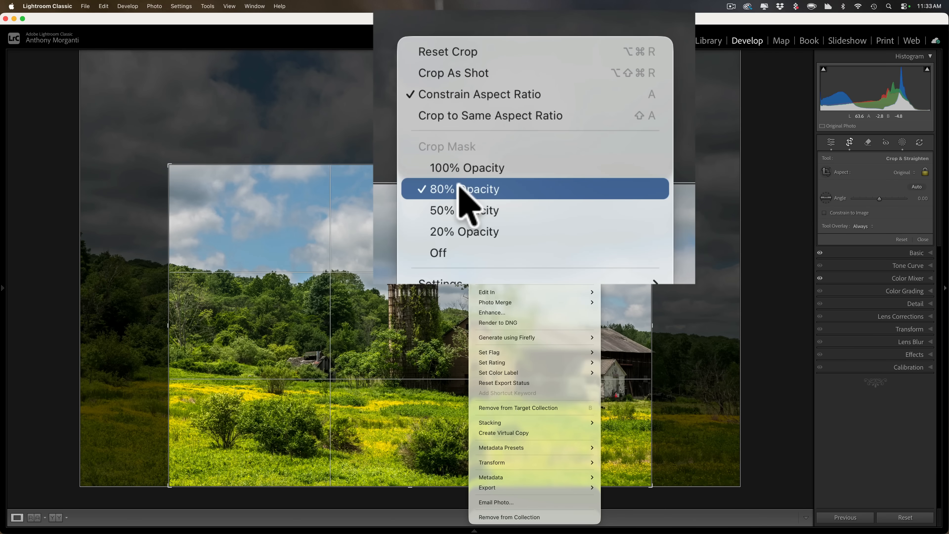
pyautogui.click(500, 244)
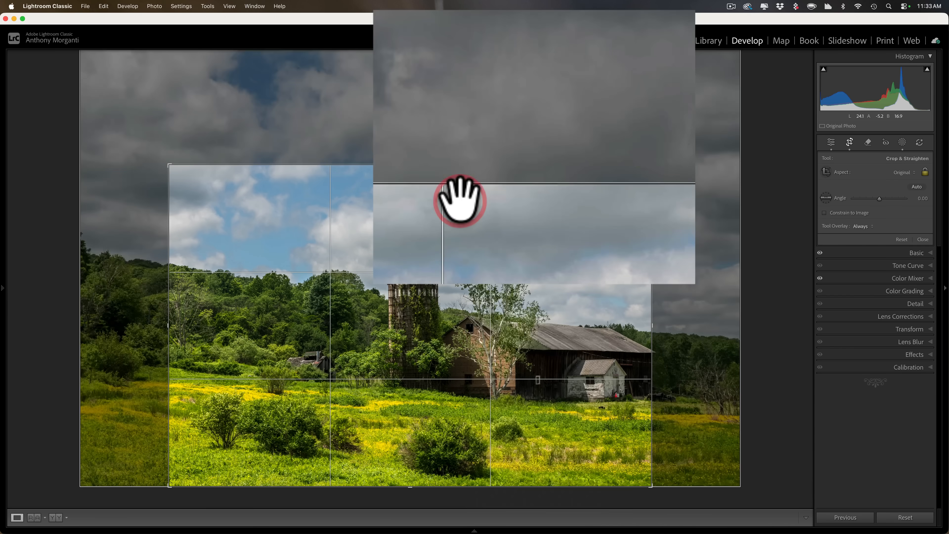
# - Try the crop mask at 20% opacity, Off and 100% opacity, and return it to 50%
pyautogui.rightClick(486, 103)
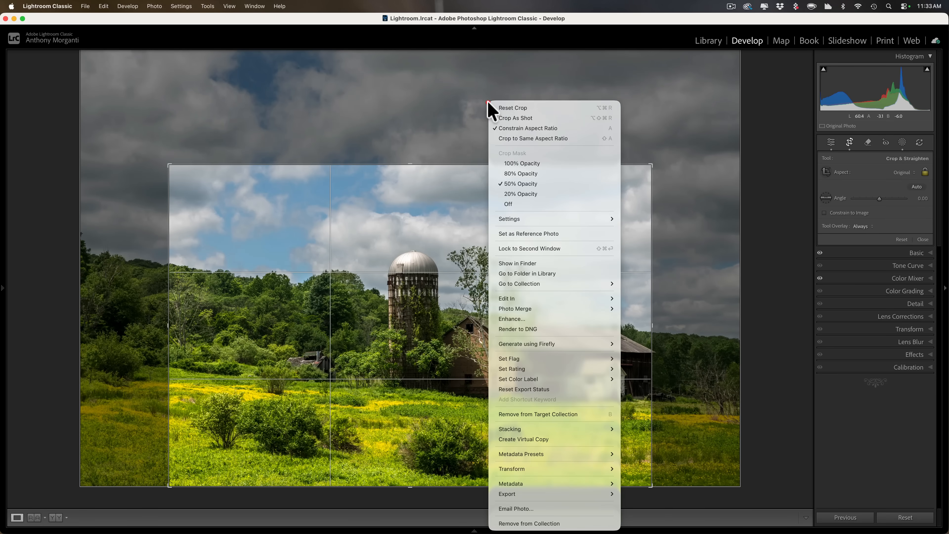
pyautogui.click(507, 194)
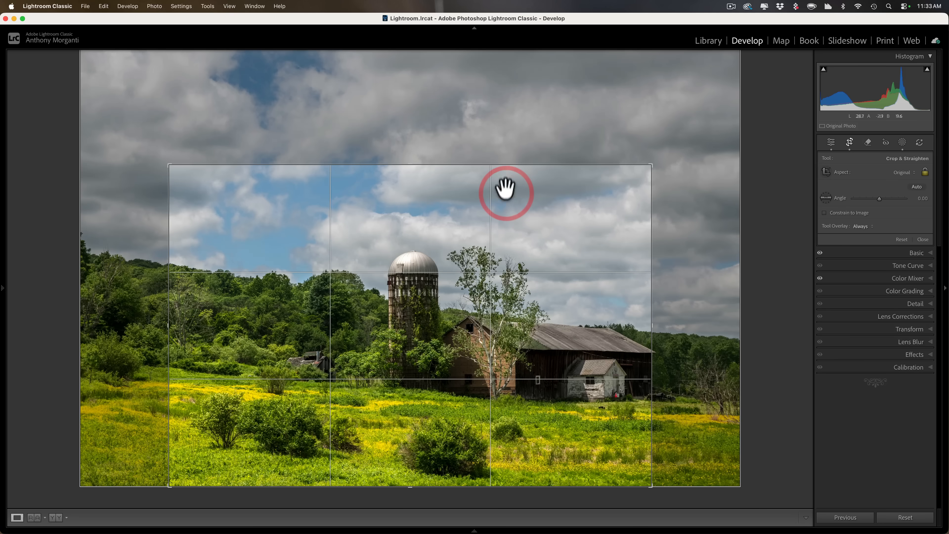
pyautogui.rightClick(491, 110)
pyautogui.click(508, 204)
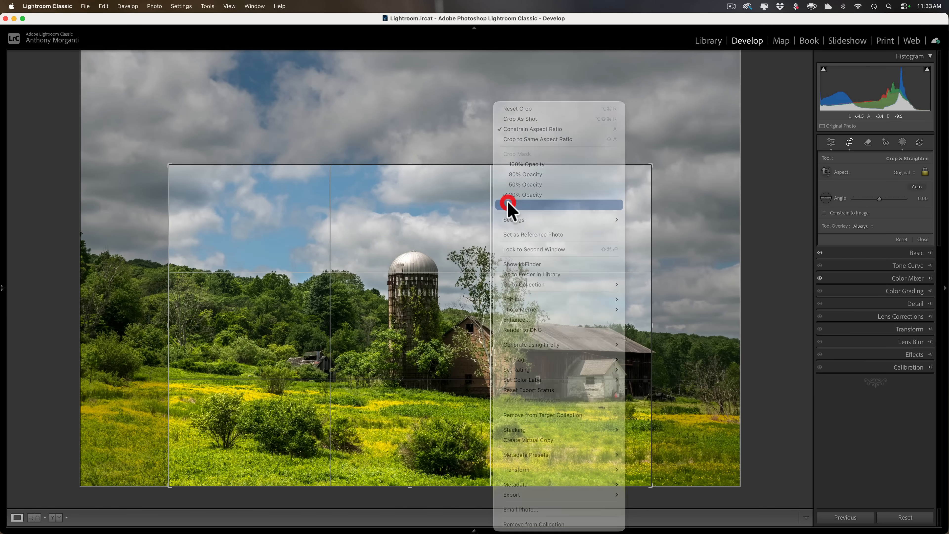
pyautogui.rightClick(452, 135)
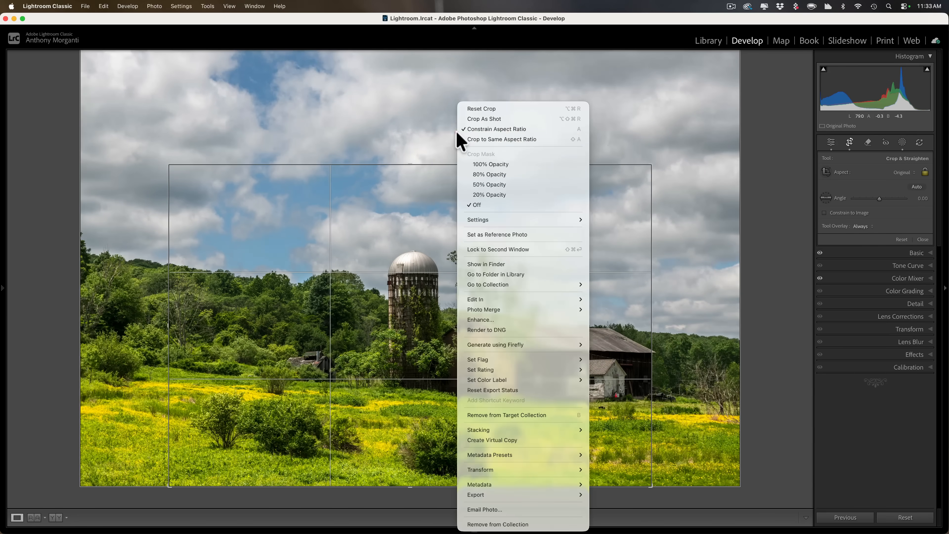
pyautogui.click(485, 164)
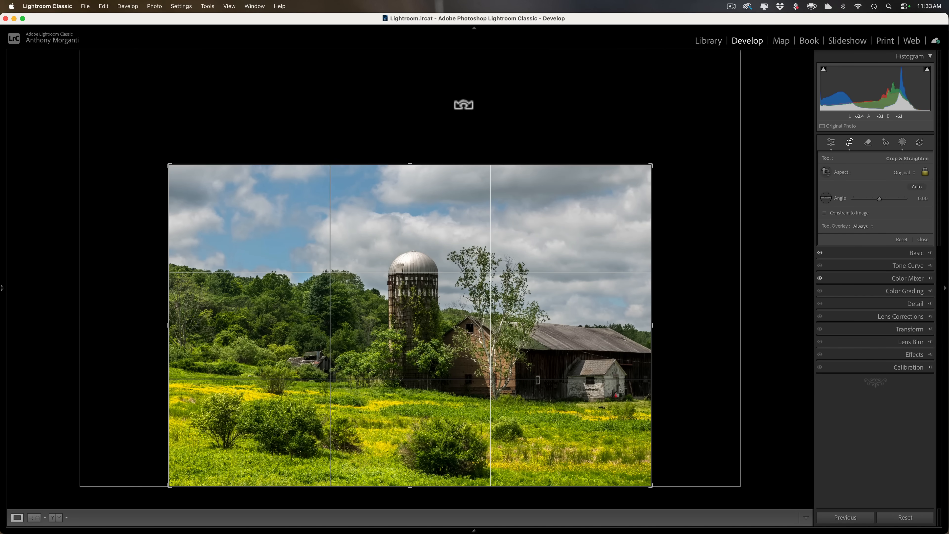
pyautogui.rightClick(455, 118)
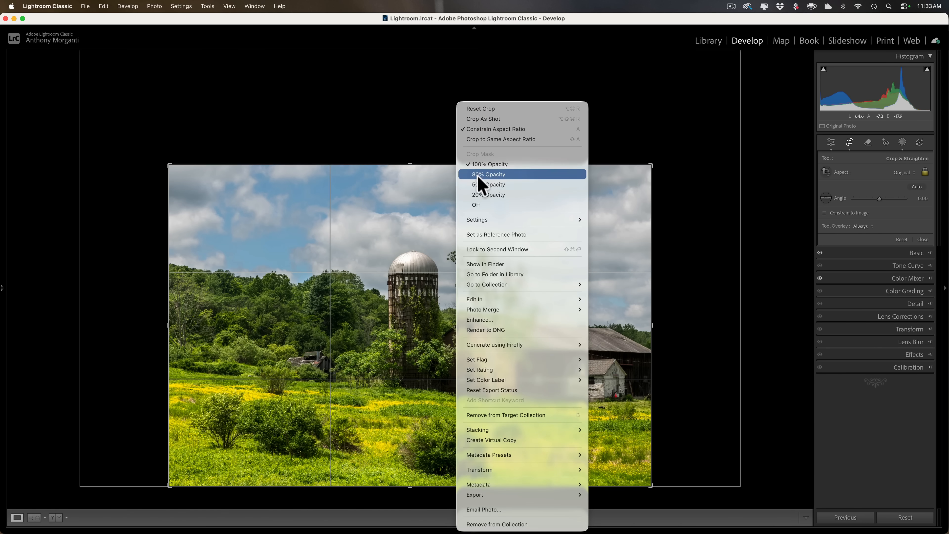
pyautogui.click(480, 185)
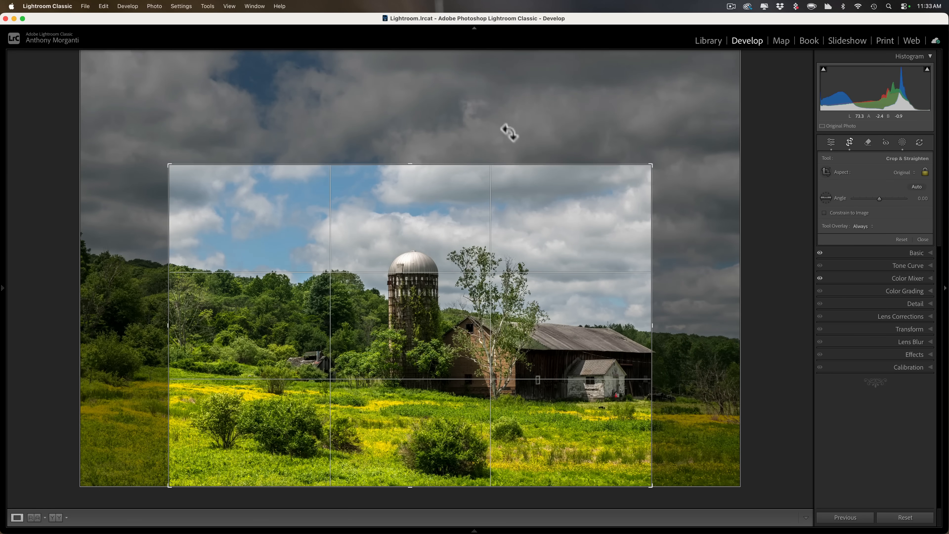
# - Set the crop mask to 100% opacity and shift the photo slightly left within the crop frame
pyautogui.rightClick(508, 120)
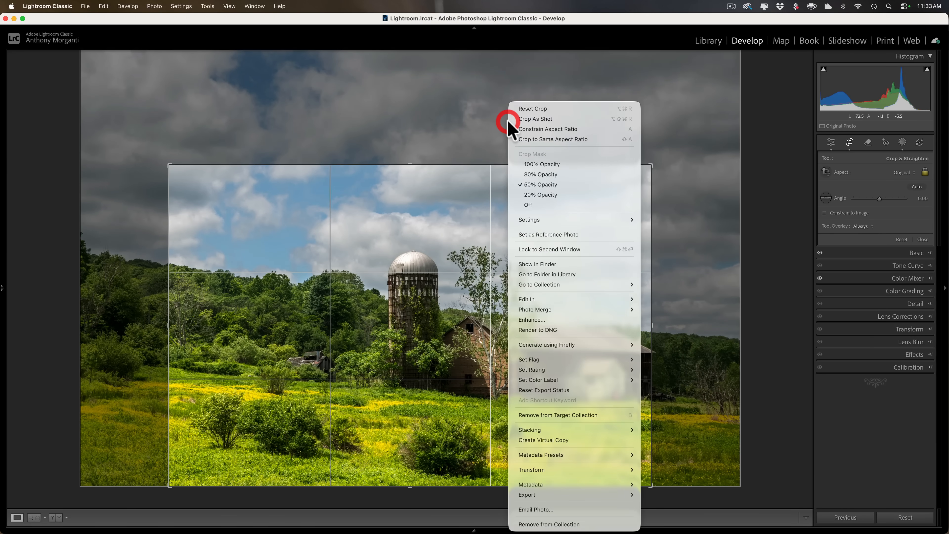
pyautogui.click(531, 165)
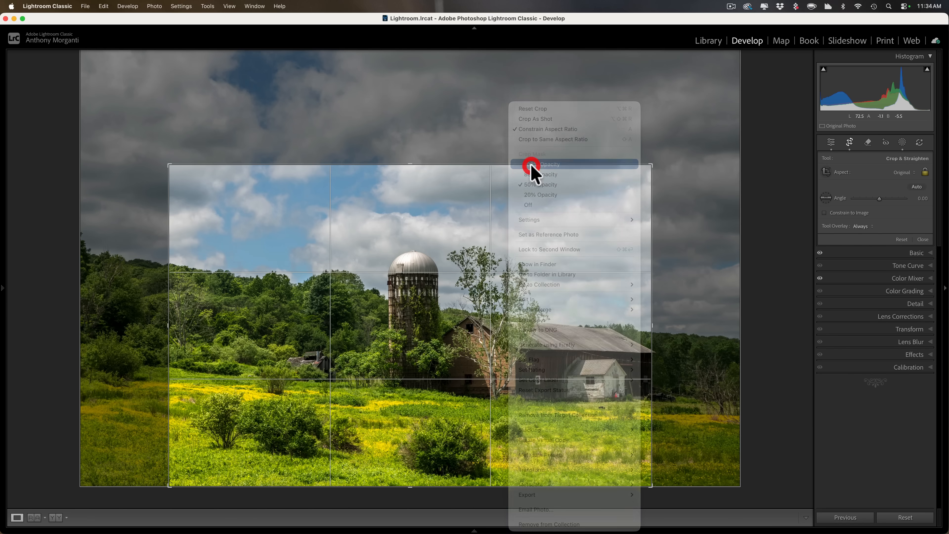
pyautogui.moveTo(608, 314); pyautogui.dragTo(592, 314)
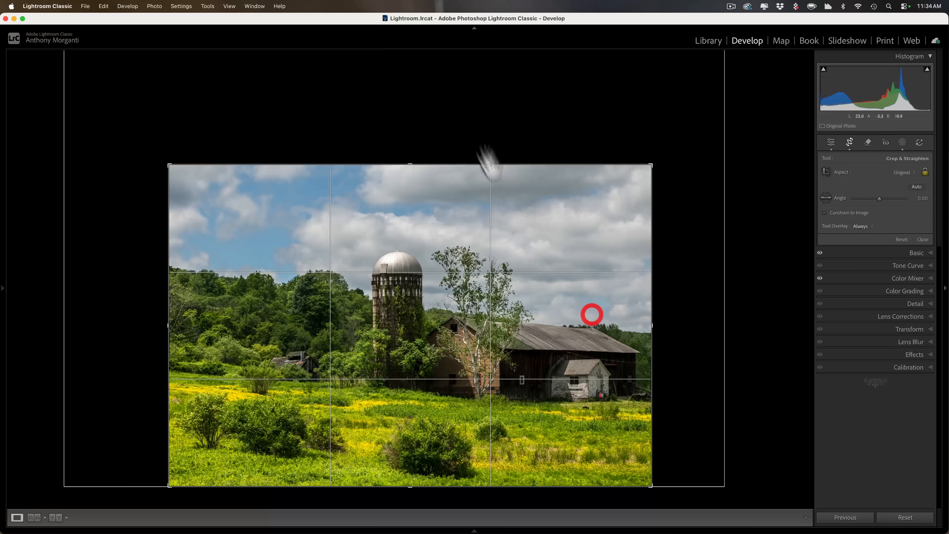
# - Set the crop mask back to 50% opacity and enlarge the crop slightly from its upper edge
pyautogui.rightClick(468, 96)
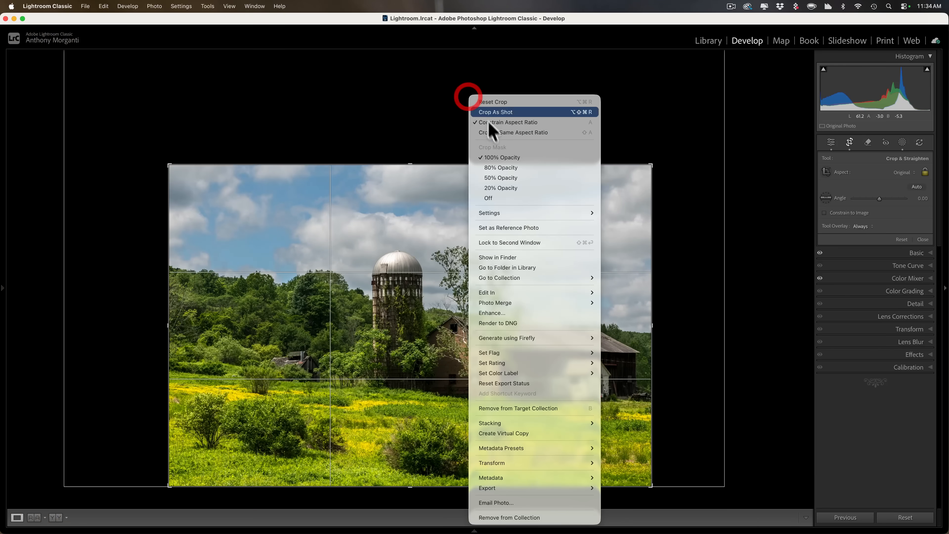
pyautogui.click(488, 172)
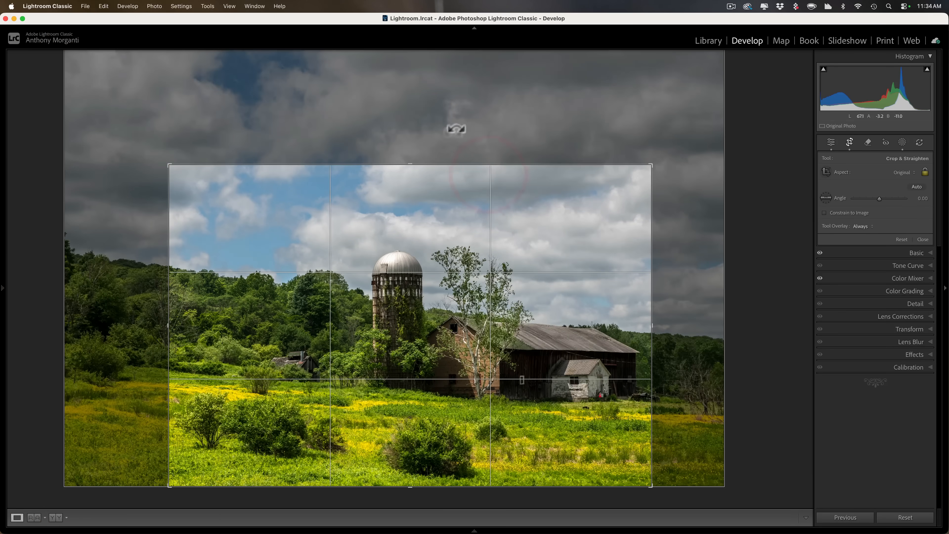
pyautogui.moveTo(410, 165)
pyautogui.mouseDown()
pyautogui.moveTo(409, 131)
pyautogui.moveTo(409, 155)
pyautogui.mouseUp()
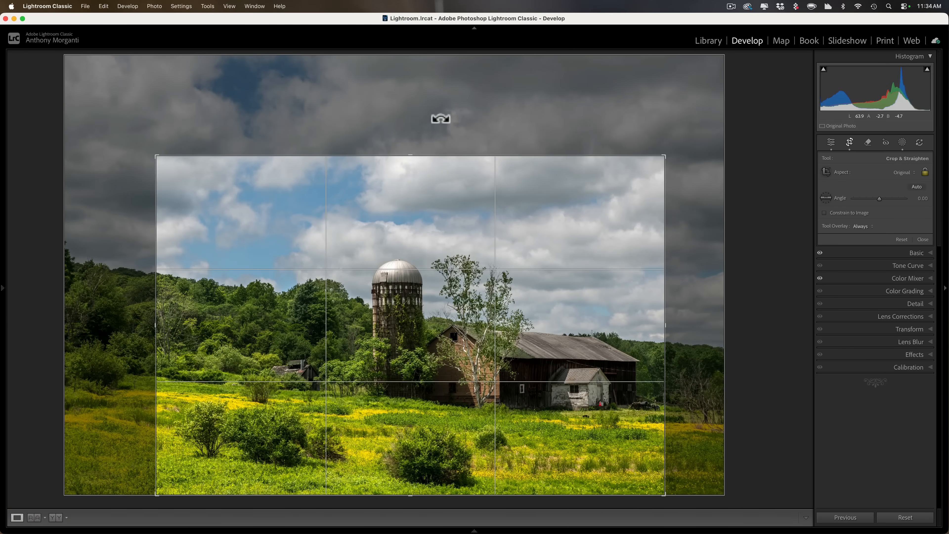
# - Reset the crop to the full photo and switch to the masking tool
pyautogui.click(900, 239)
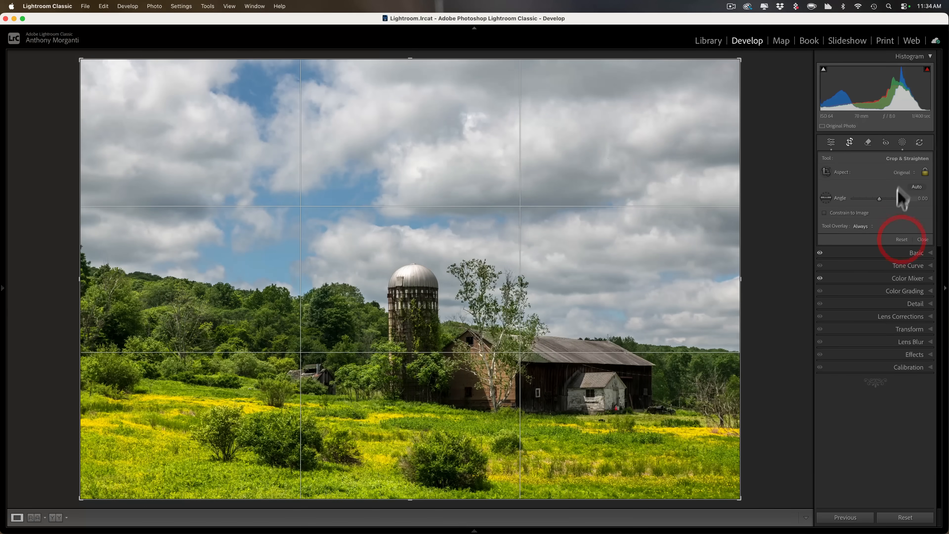
pyautogui.click(902, 143)
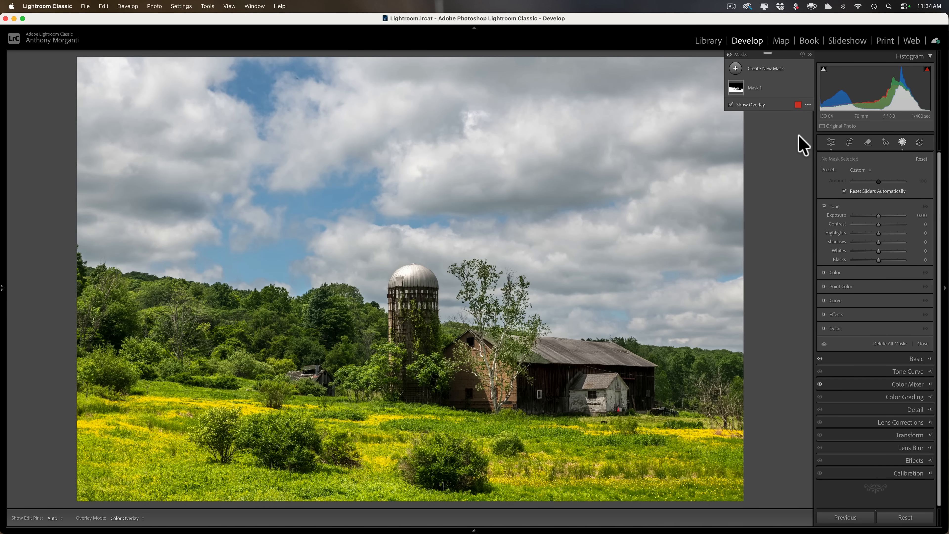
# - Try DNG as the image format in the photo's export settings, and cancel without exporting
pyautogui.press('shift+super+e')
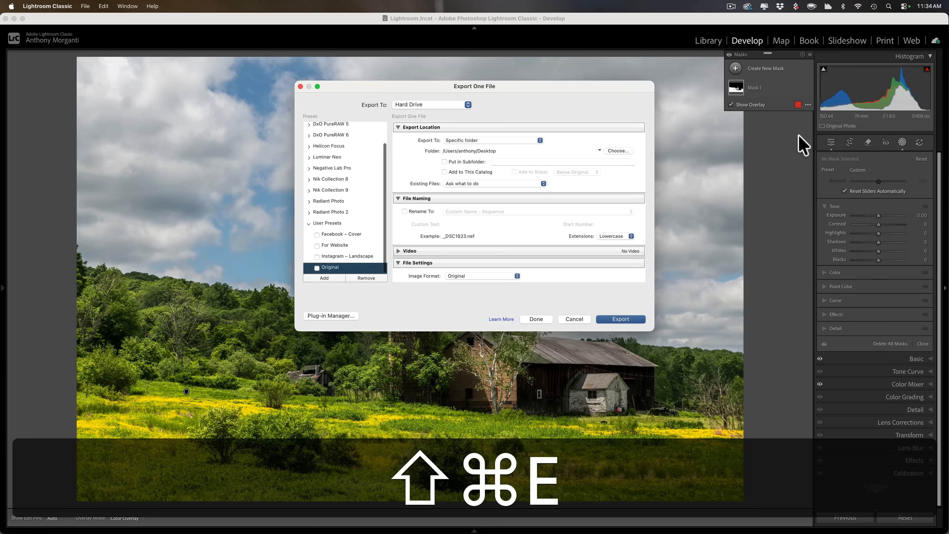
pyautogui.scroll(-5, 486, 210)
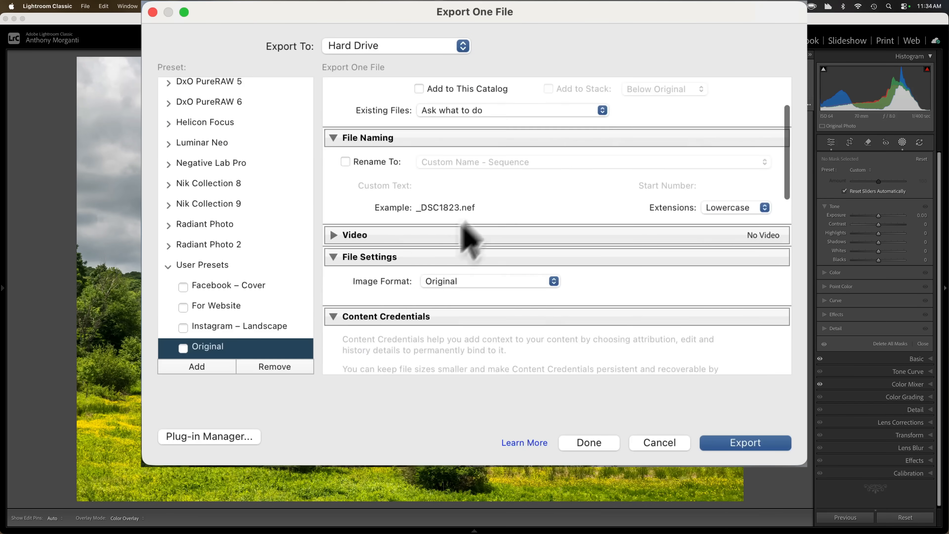
pyautogui.click(501, 281)
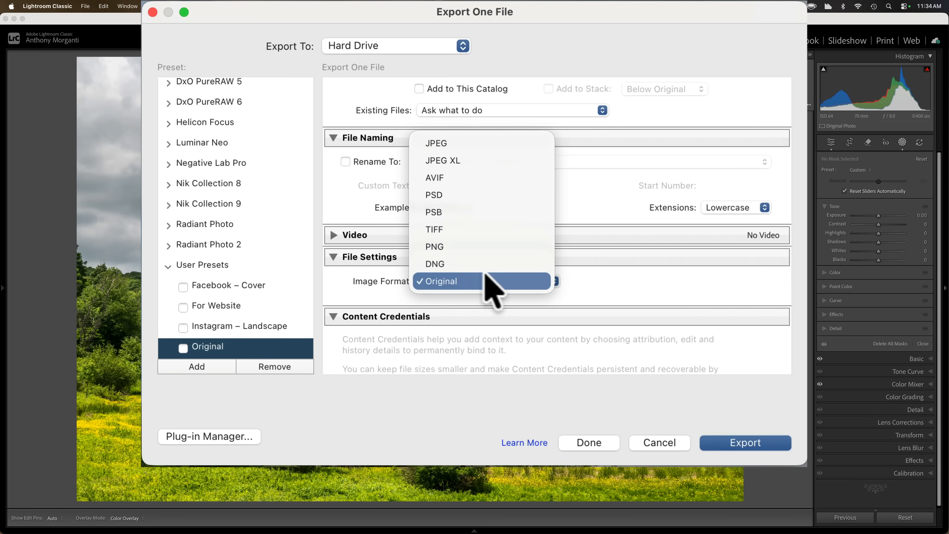
pyautogui.click(458, 261)
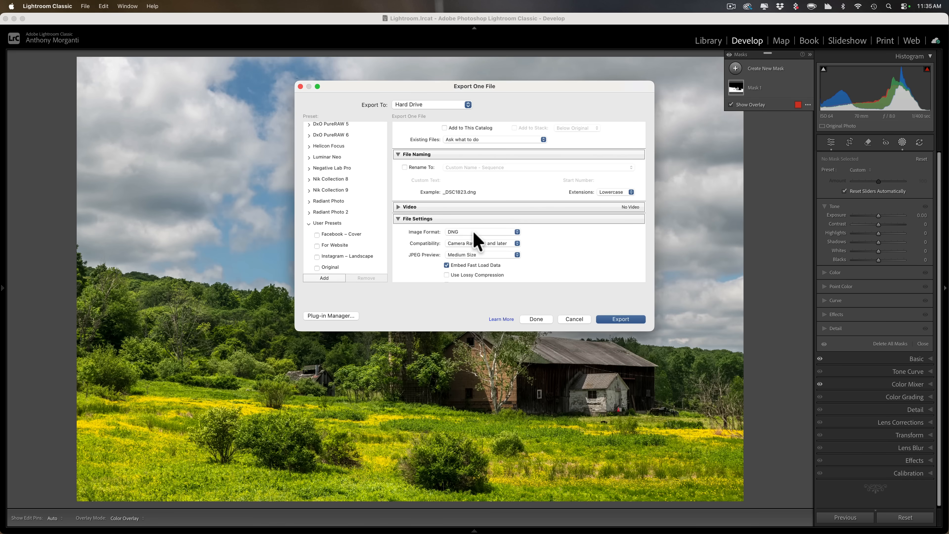
pyautogui.click(574, 319)
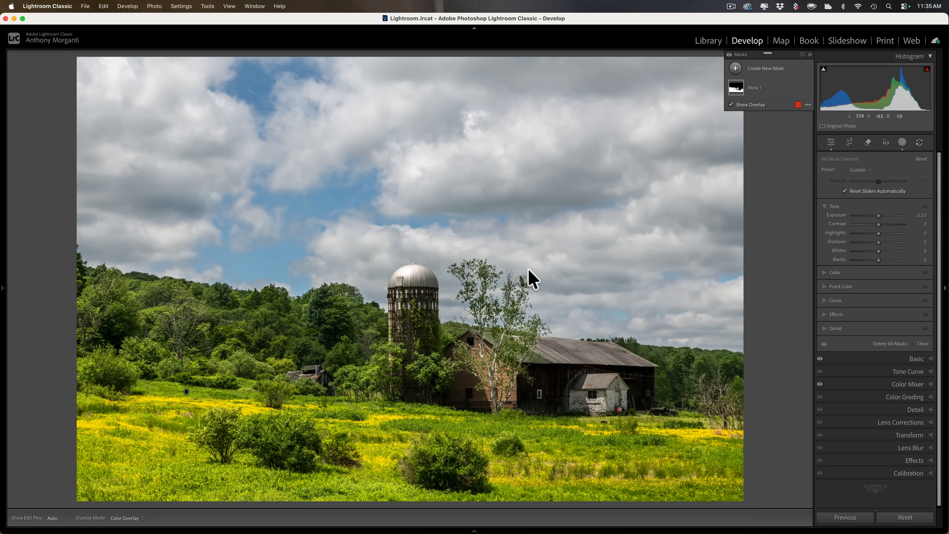
# - Call up the Render to DNG command for the barn photo and cancel it at the confirmation dialog
pyautogui.rightClick(452, 152)
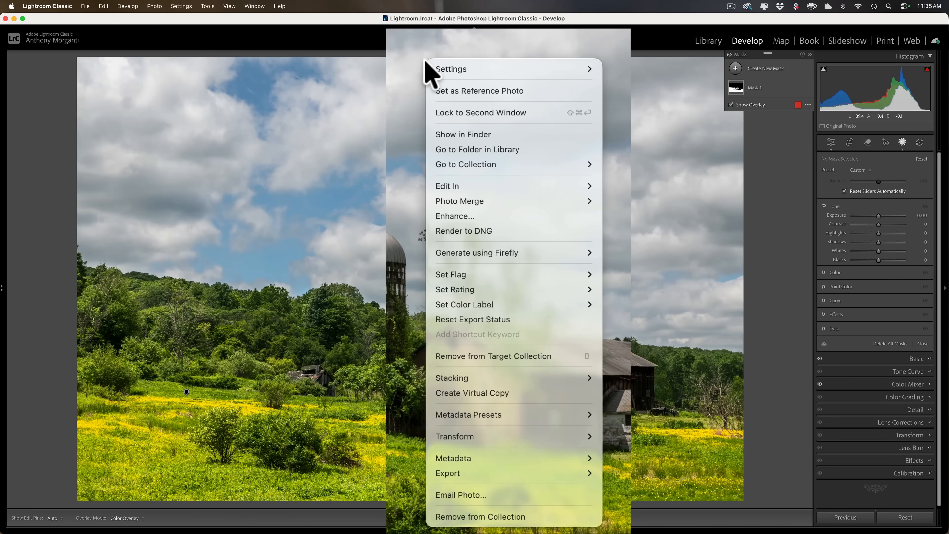
pyautogui.click(499, 232)
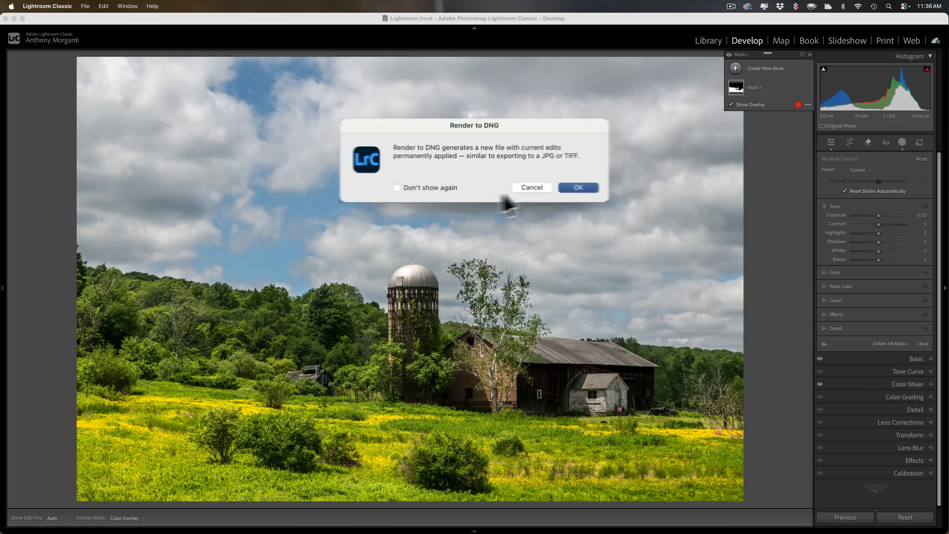
pyautogui.click(519, 185)
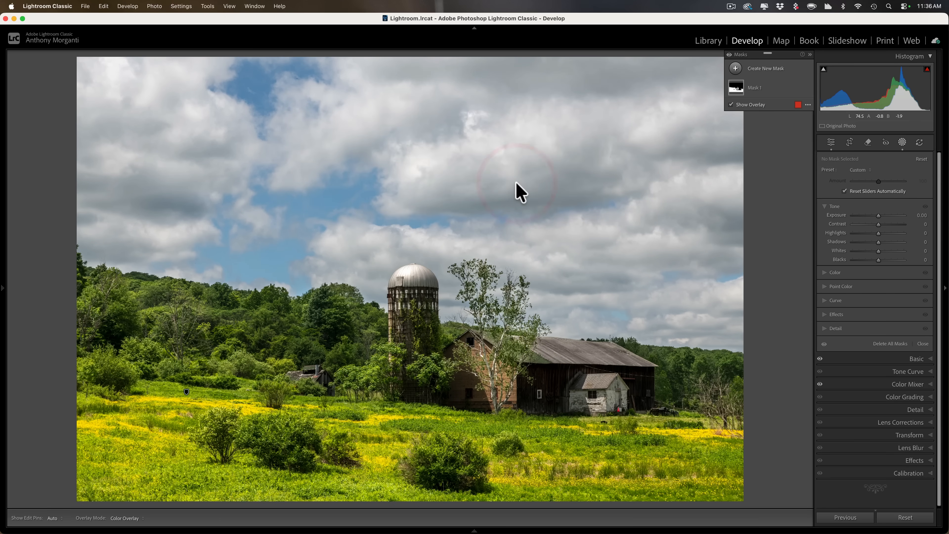